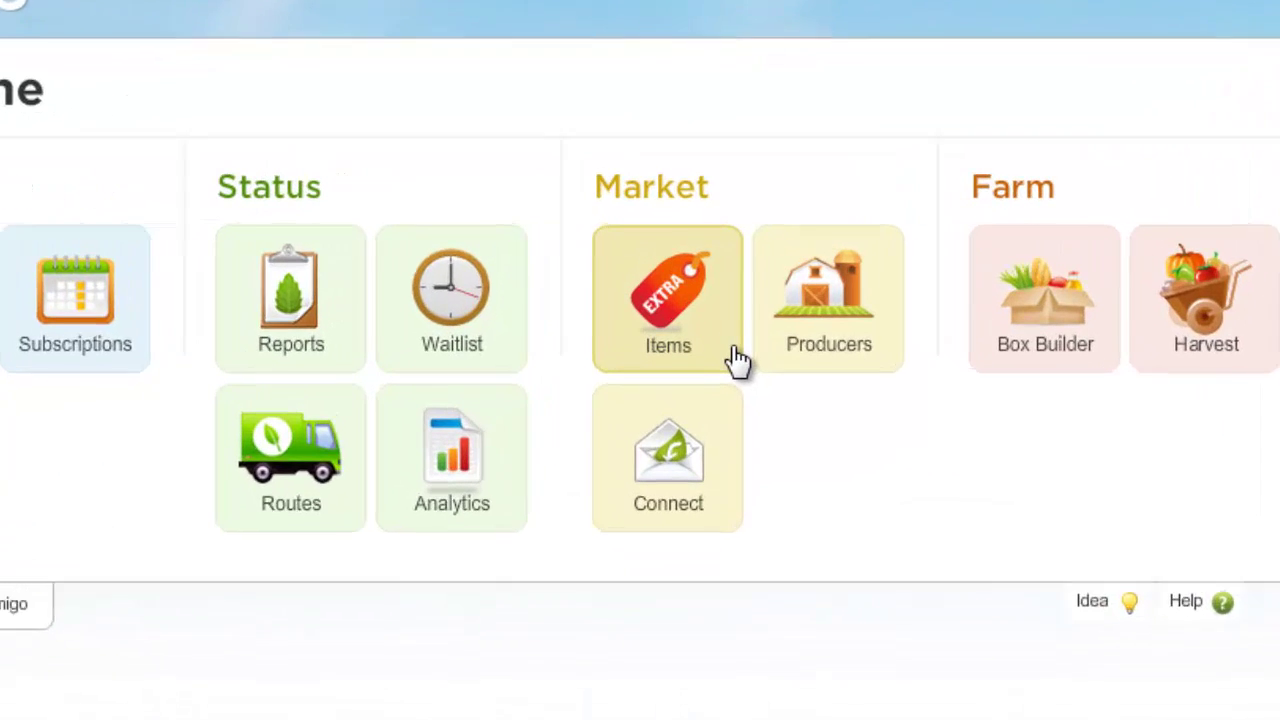
# Open the list of market items.
pyautogui.click(726, 315)
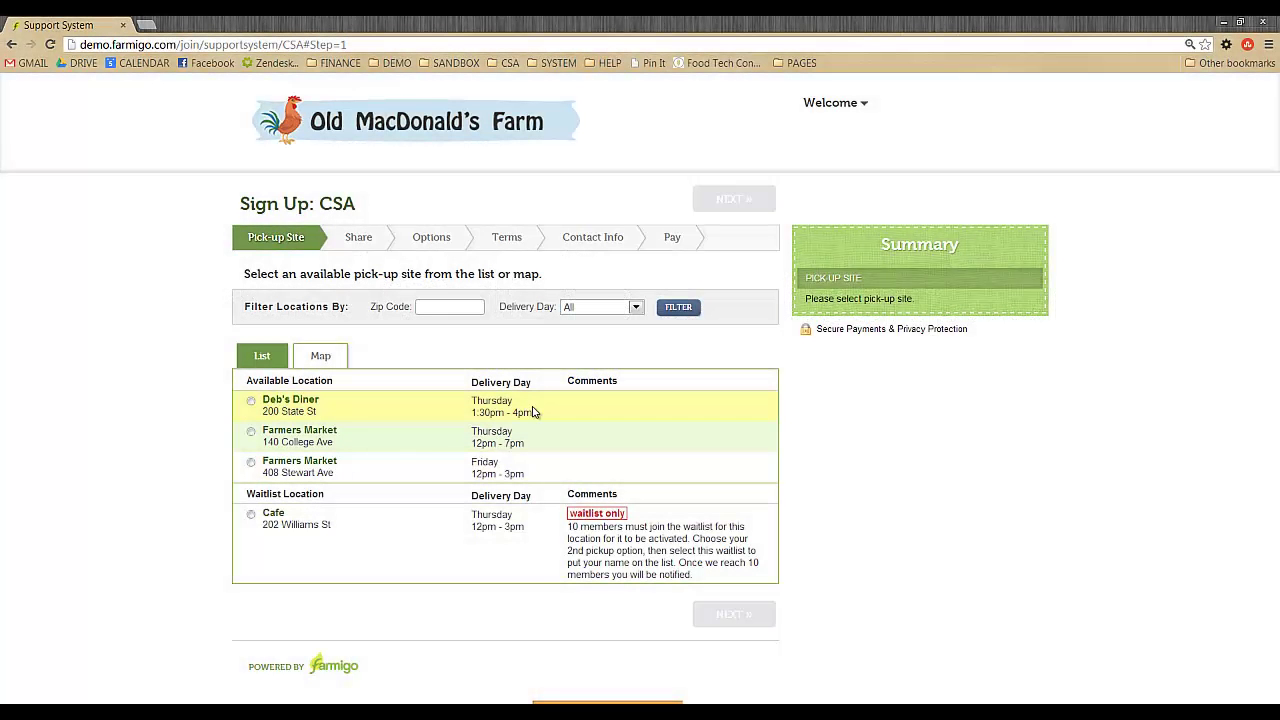
# Choose Deb's Diner as the pick-up site, add a weekly Half Share to the CSA sign-up, and continue to the share options.
pyautogui.click(533, 412)
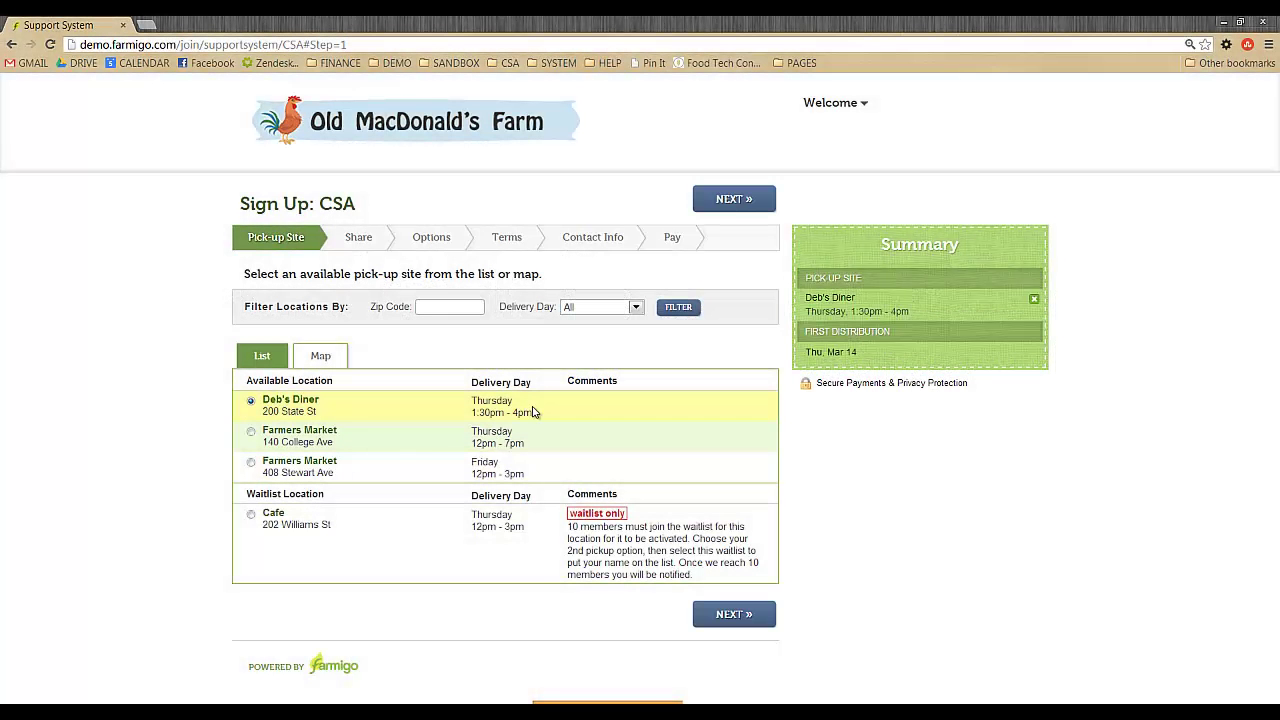
pyautogui.click(737, 209)
pyautogui.click(447, 346)
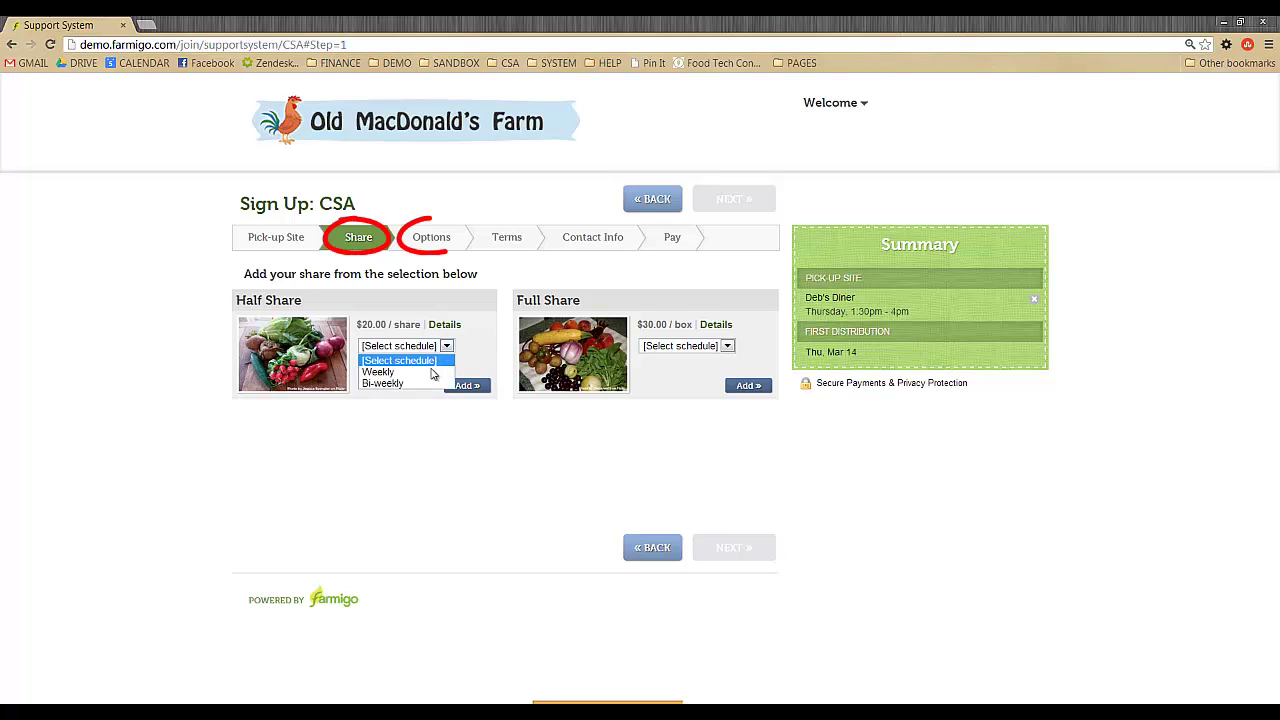
pyautogui.click(433, 372)
pyautogui.click(472, 386)
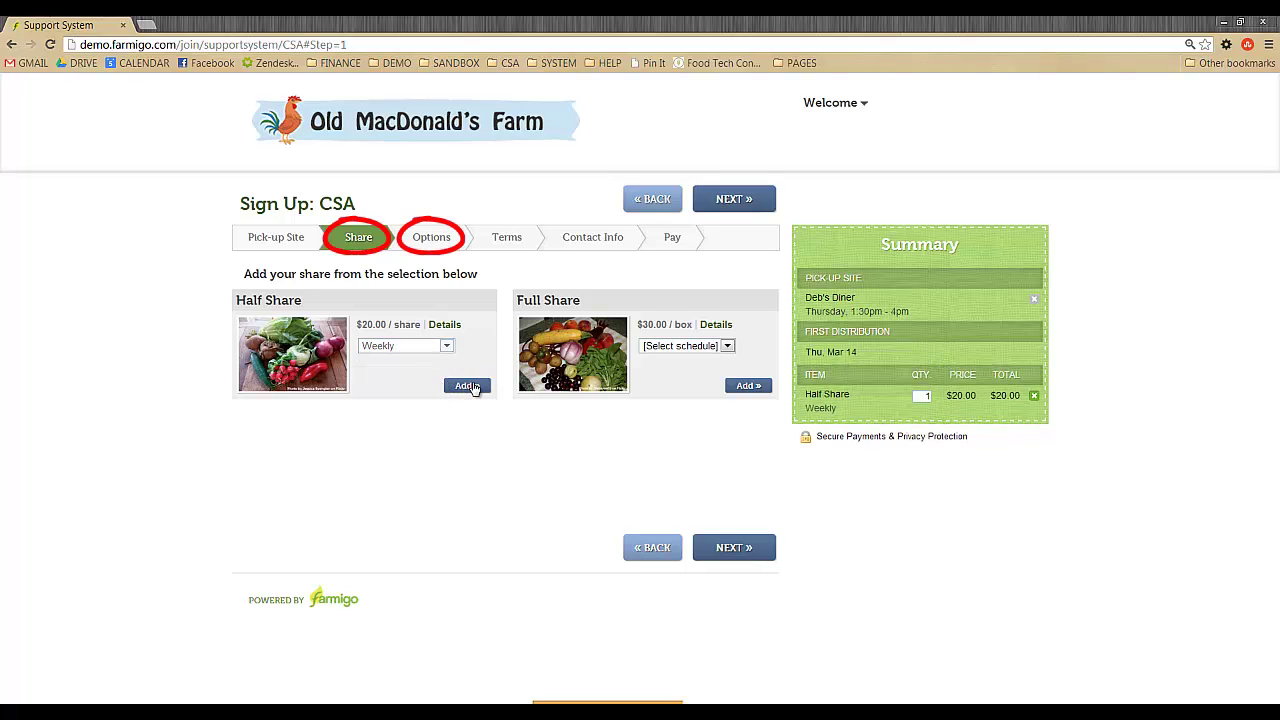
pyautogui.click(751, 566)
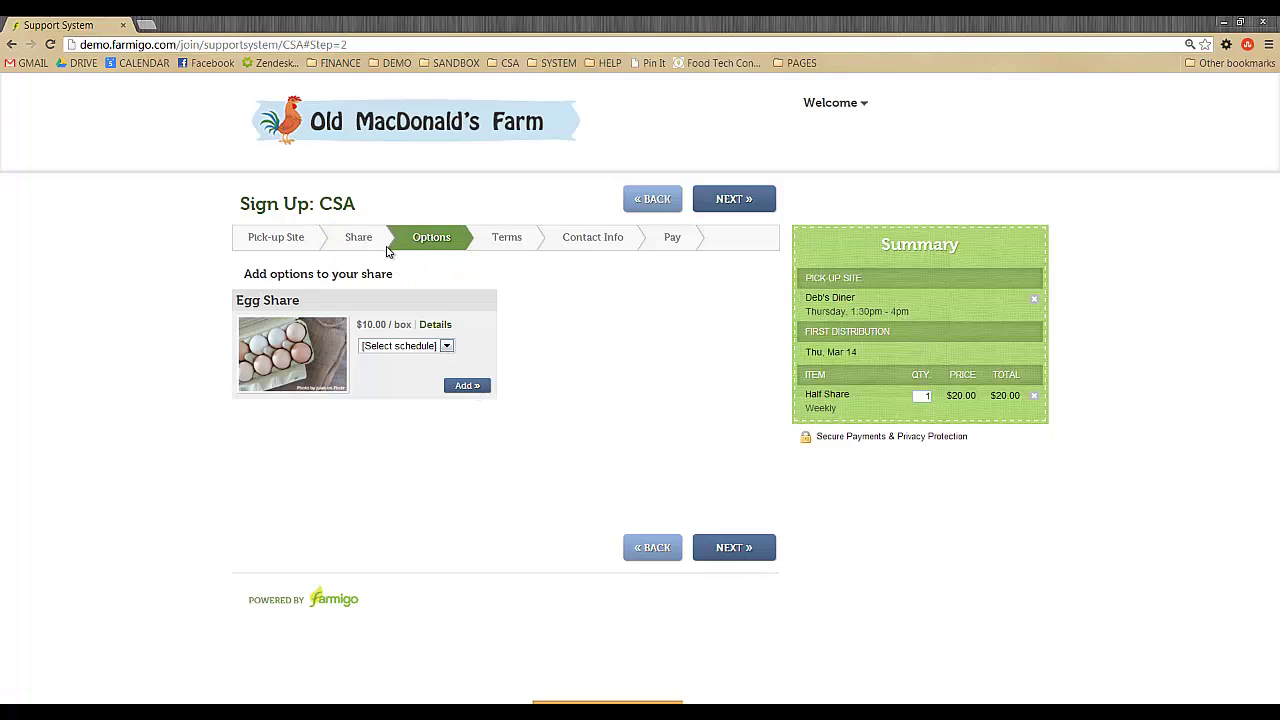
# Add the Egg Share option with a weekly schedule to the sign-up.
pyautogui.click(421, 346)
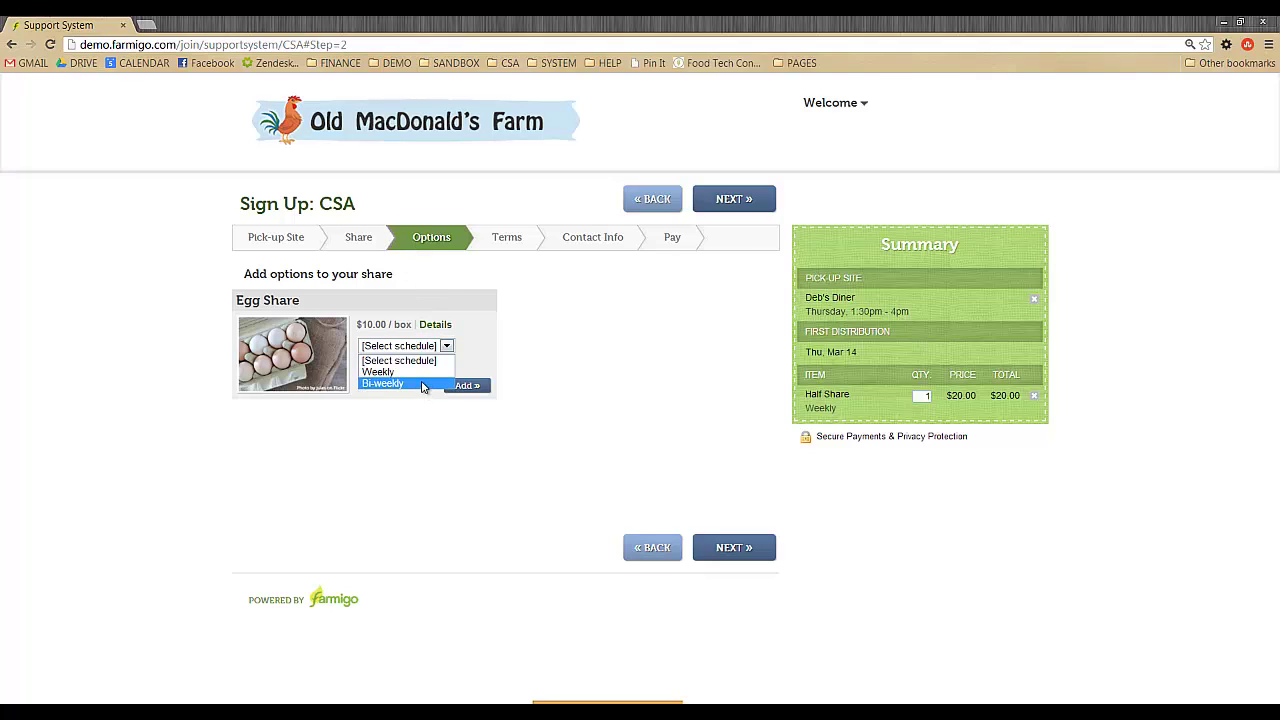
pyautogui.click(420, 372)
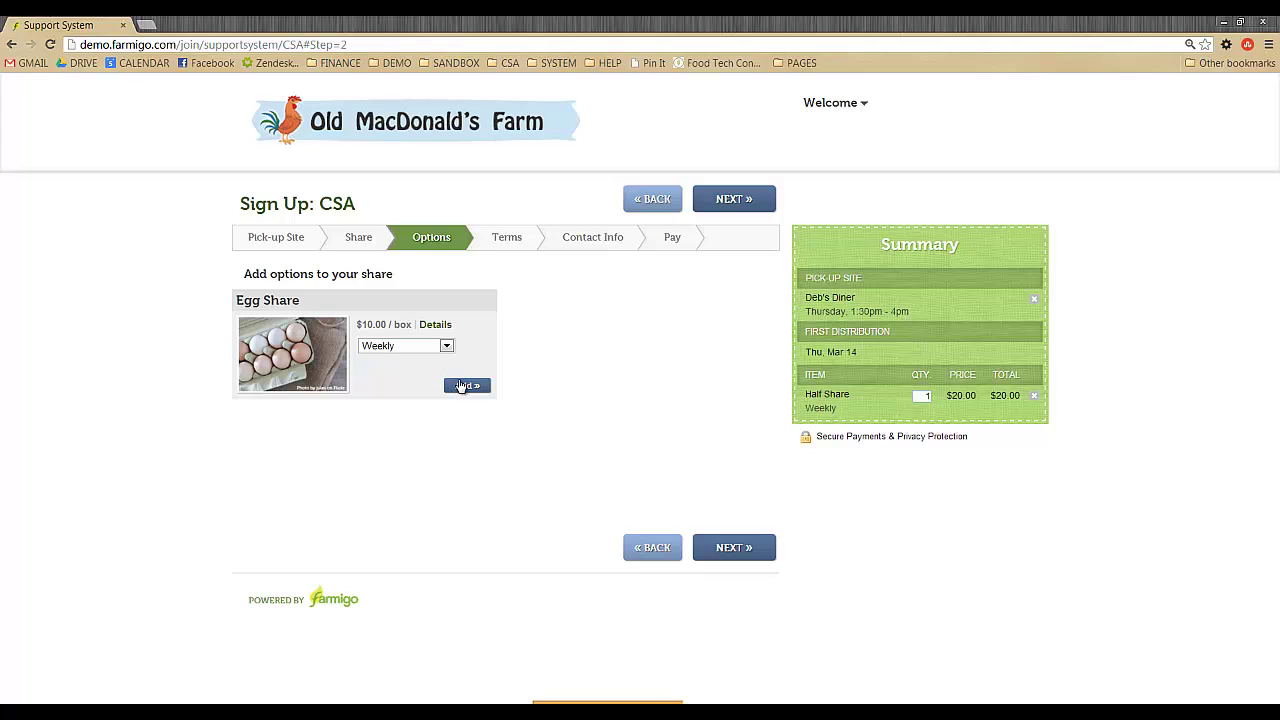
pyautogui.click(464, 386)
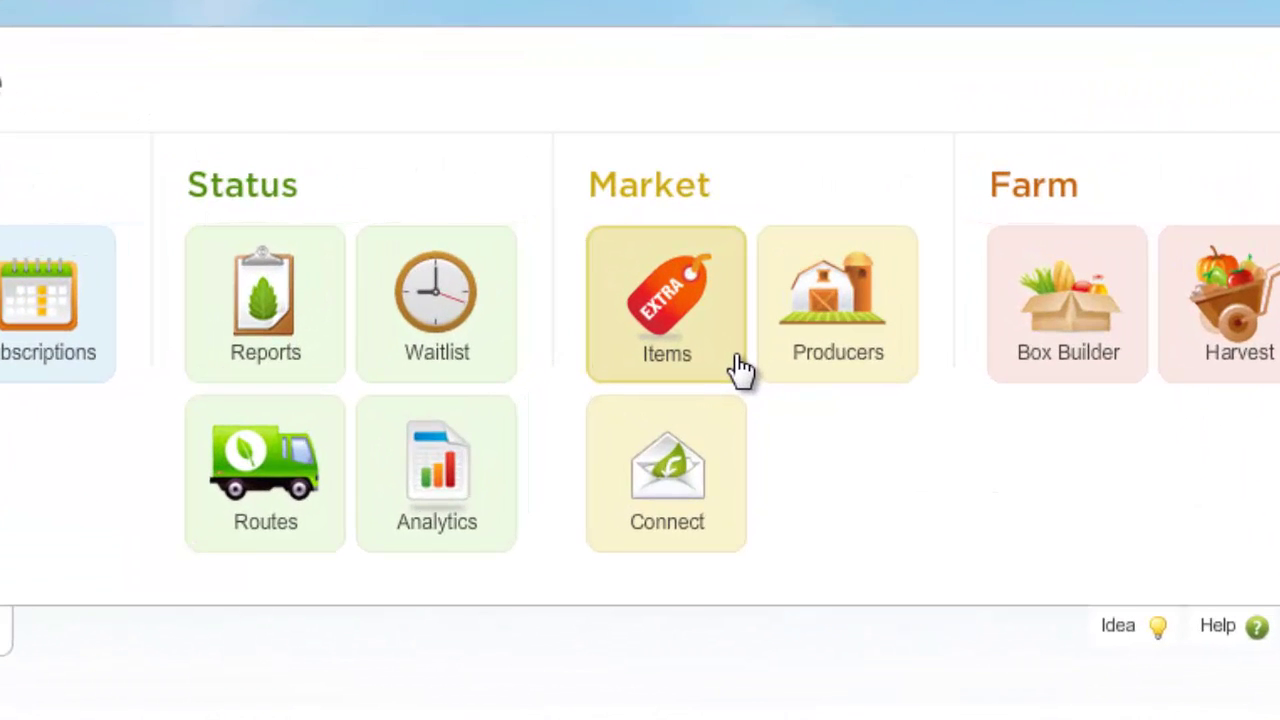
# Create a new item in the farm's market items and set its type to Share.
pyautogui.click(740, 370)
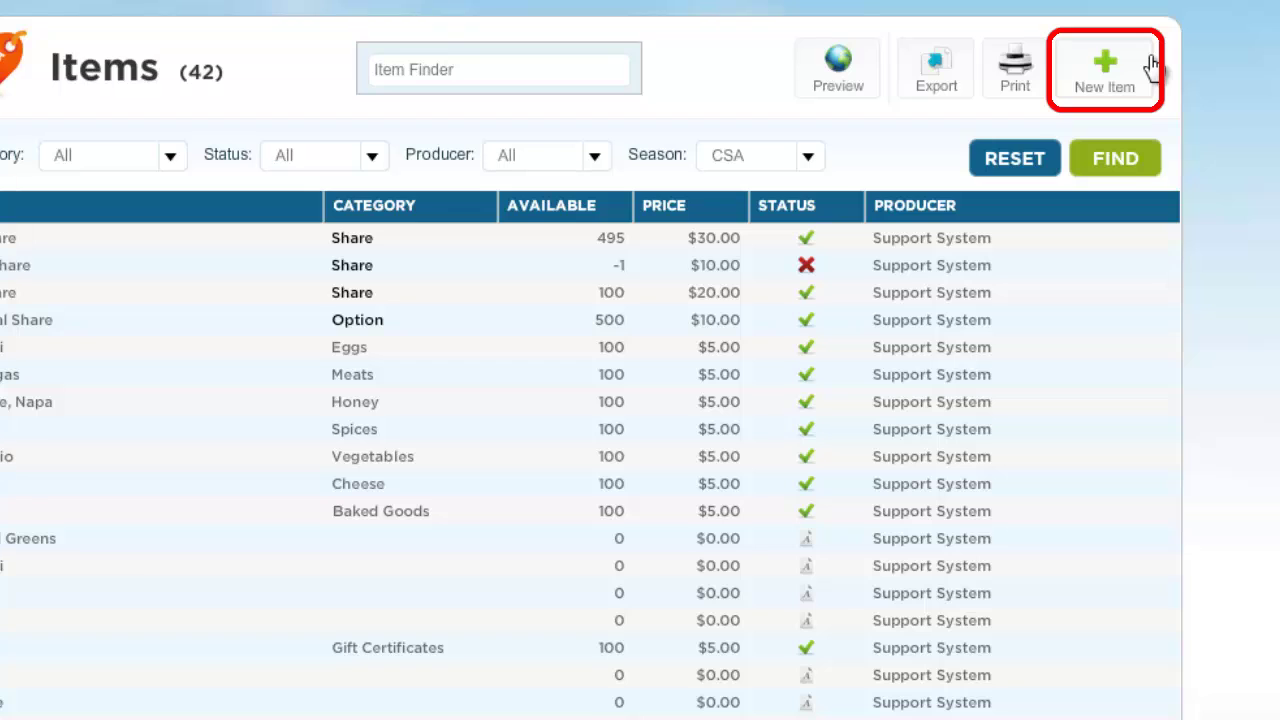
pyautogui.click(1152, 66)
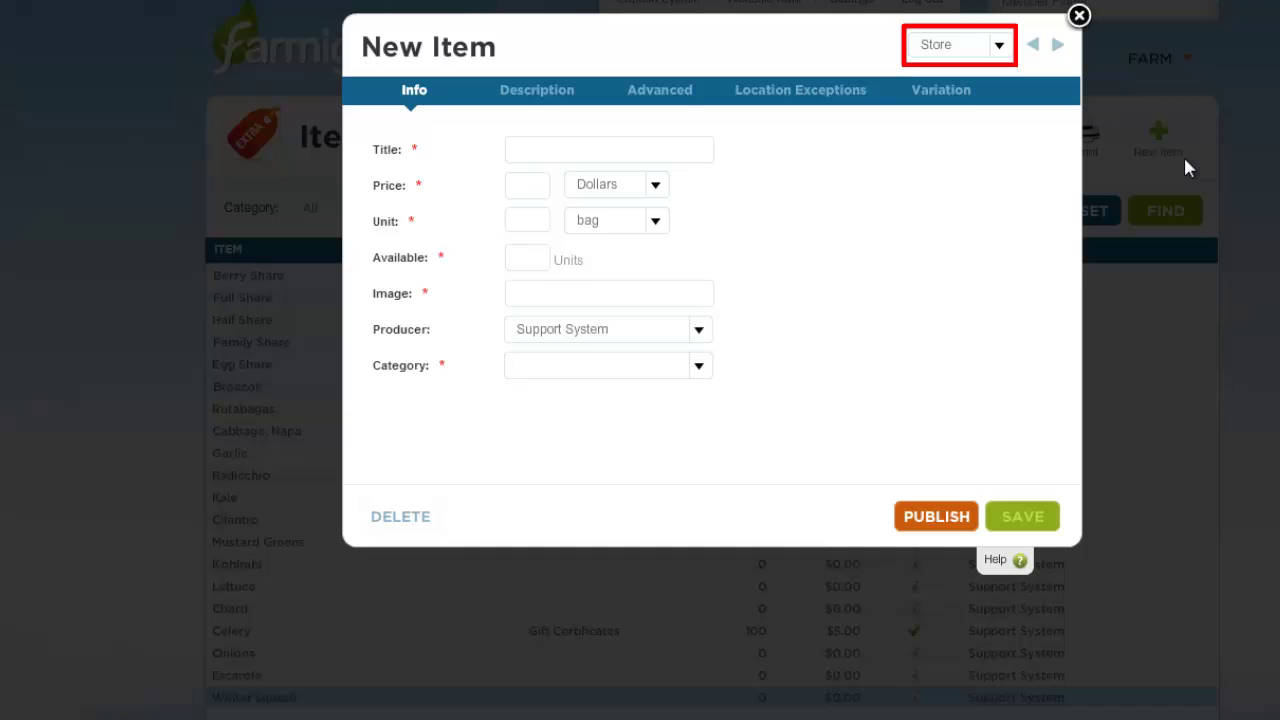
pyautogui.click(1000, 48)
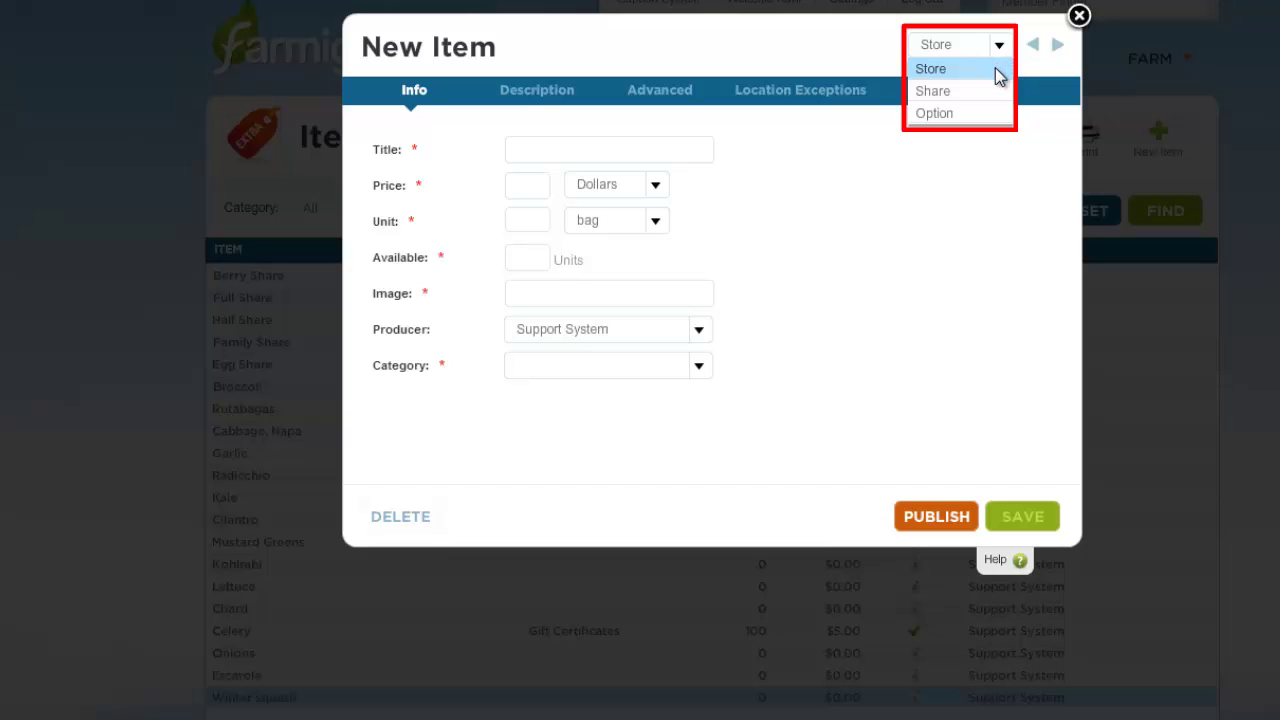
pyautogui.click(986, 91)
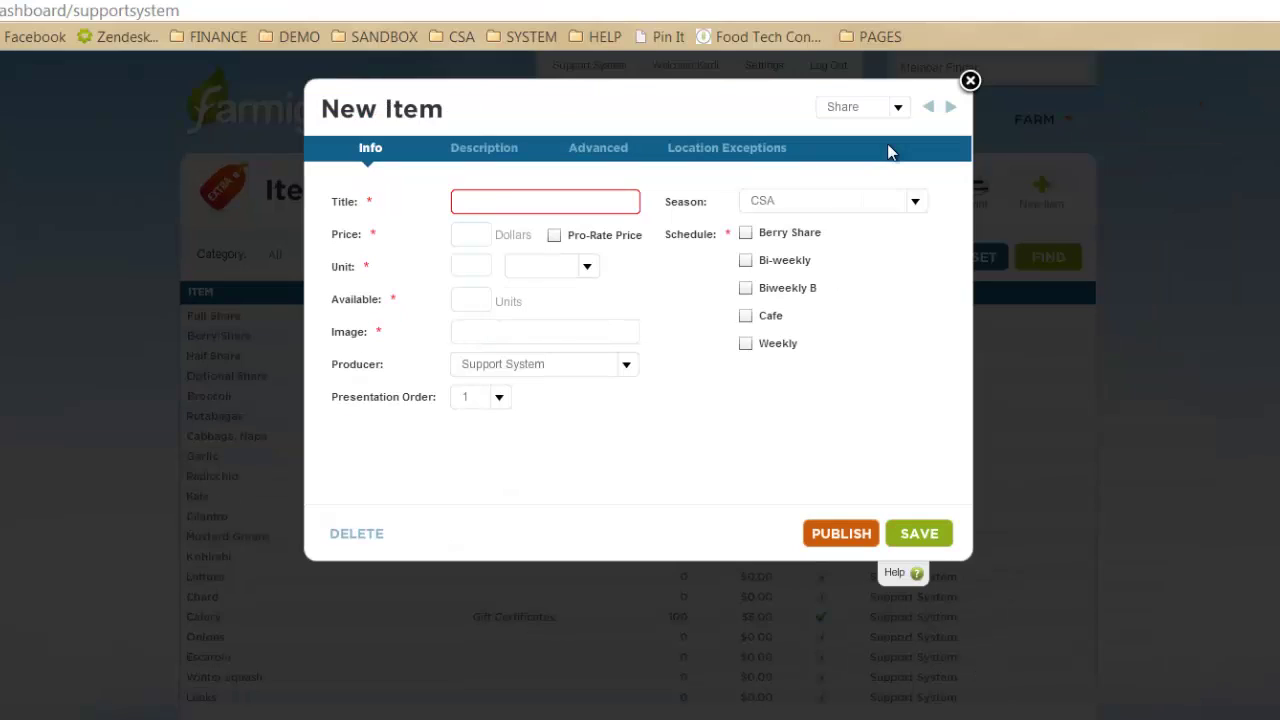
# Title the new share Family Share and price it at 32 dollars with pro-rating enabled.
pyautogui.click(616, 203)
pyautogui.click(616, 204)
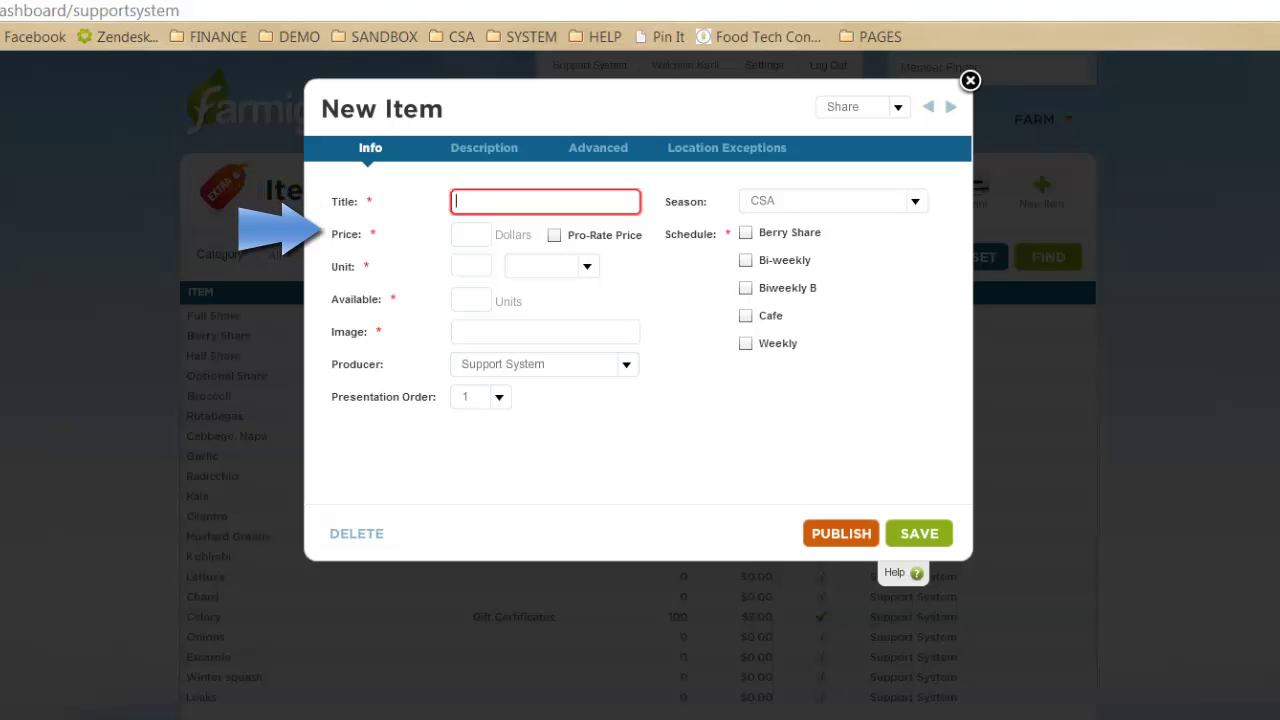
pyautogui.write('Family Share')
pyautogui.press('Tab')
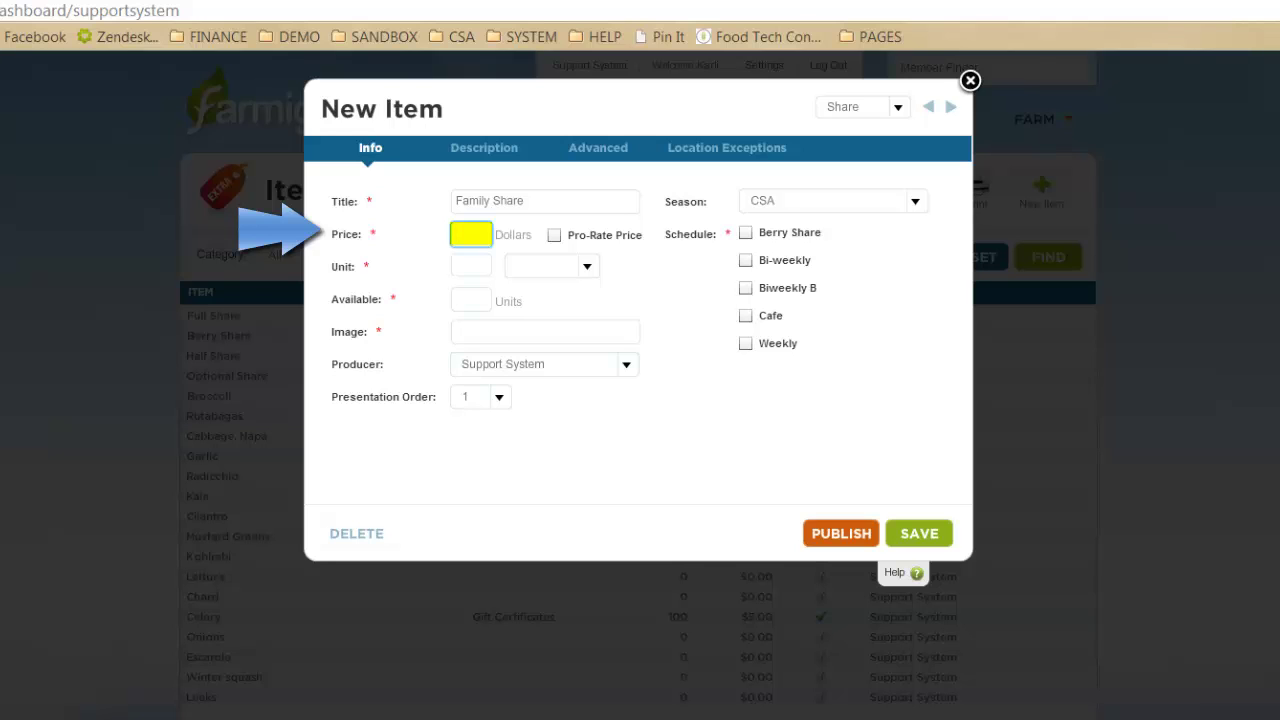
pyautogui.write('32')
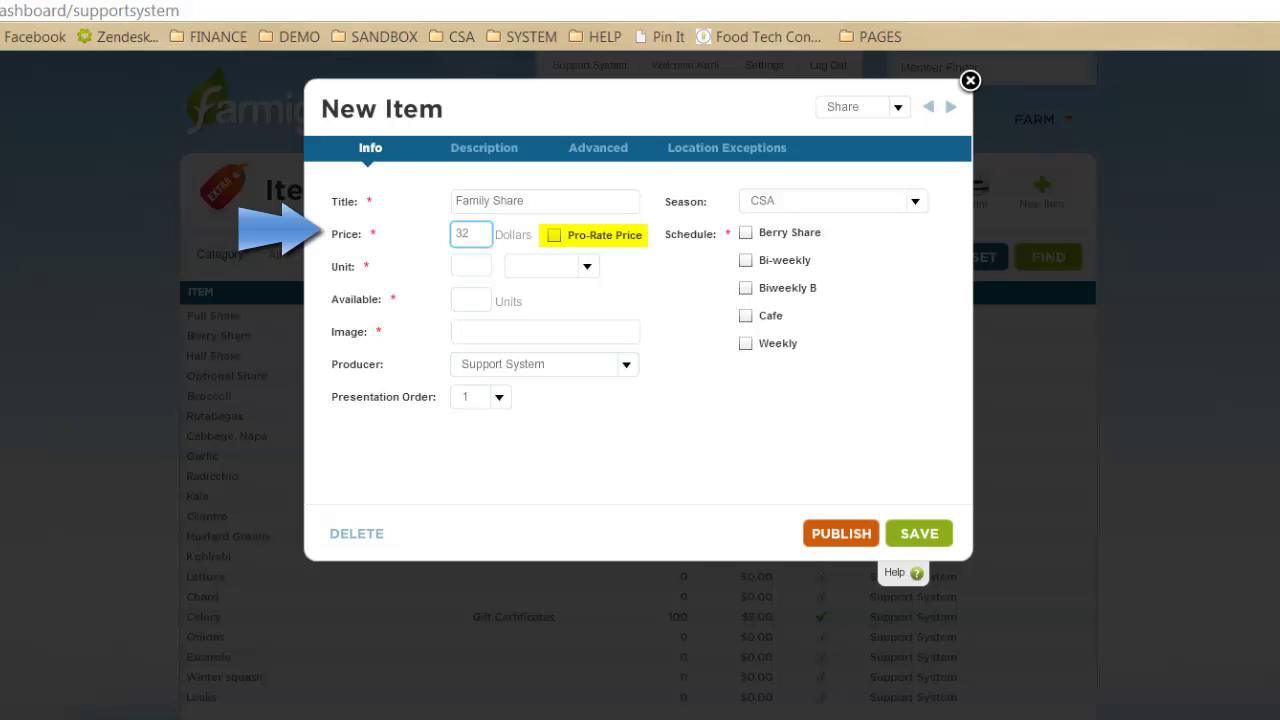
pyautogui.click(557, 240)
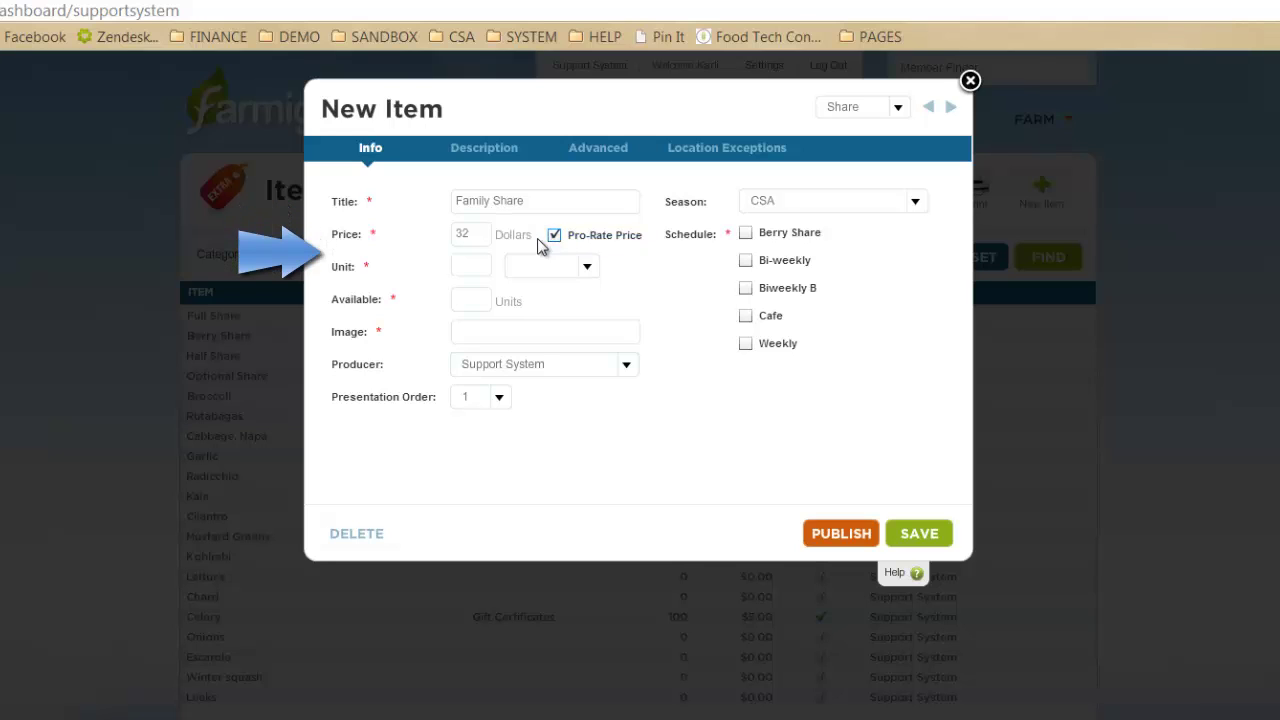
# Set the unit to 1 Share and the availability to 100 units, and paste the Veggies.jpg link as the image.
pyautogui.click(474, 266)
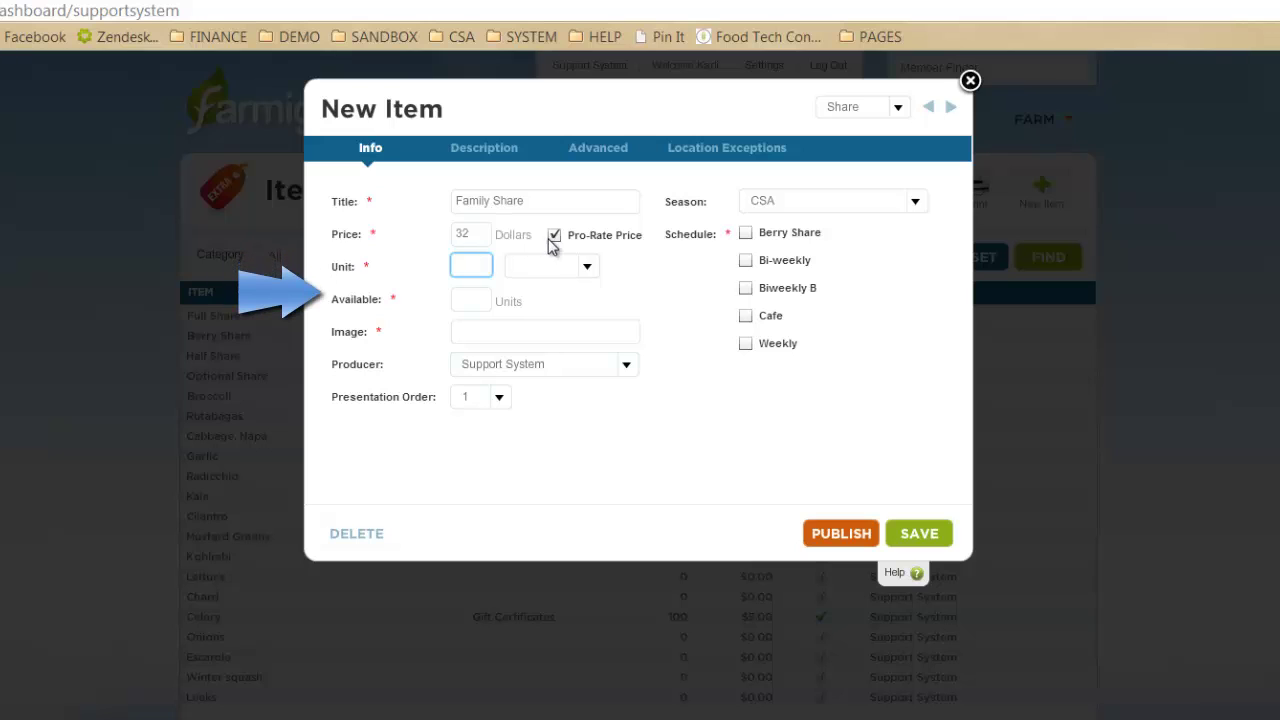
pyautogui.write('1')
pyautogui.press('Tab')
pyautogui.write('100')
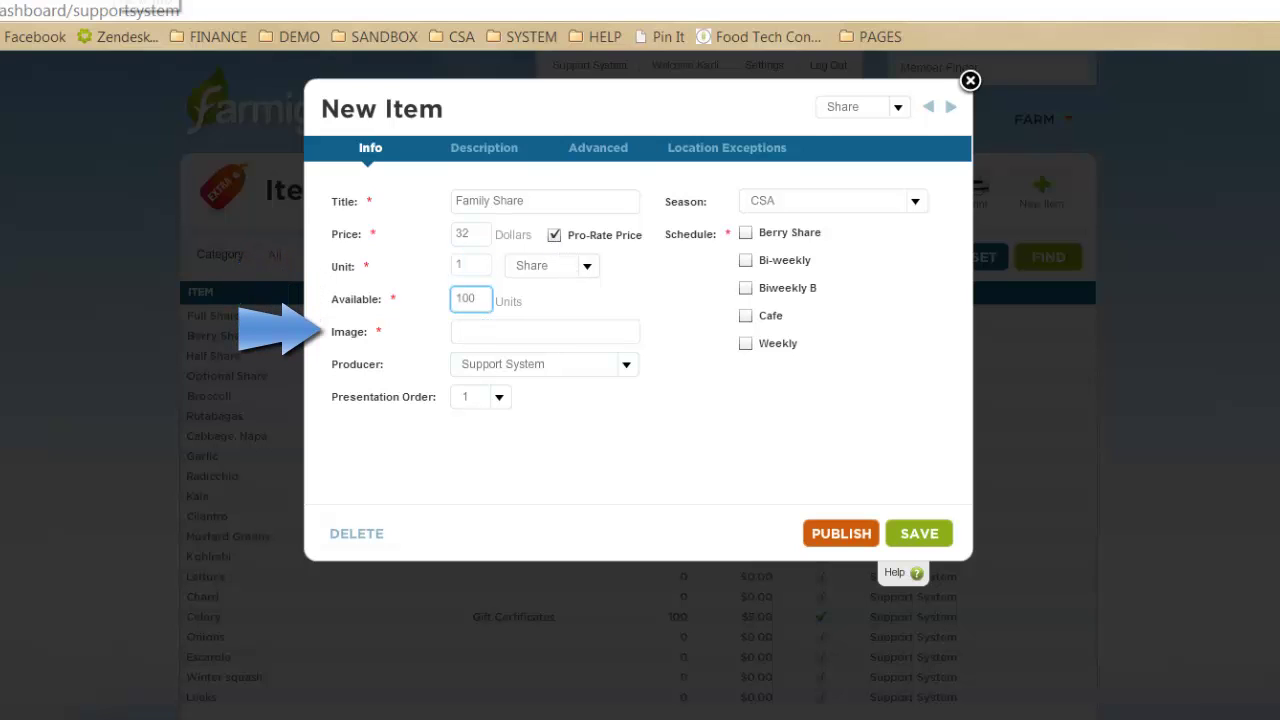
pyautogui.press('Tab')
pyautogui.hotkey('ctrl', 'v')
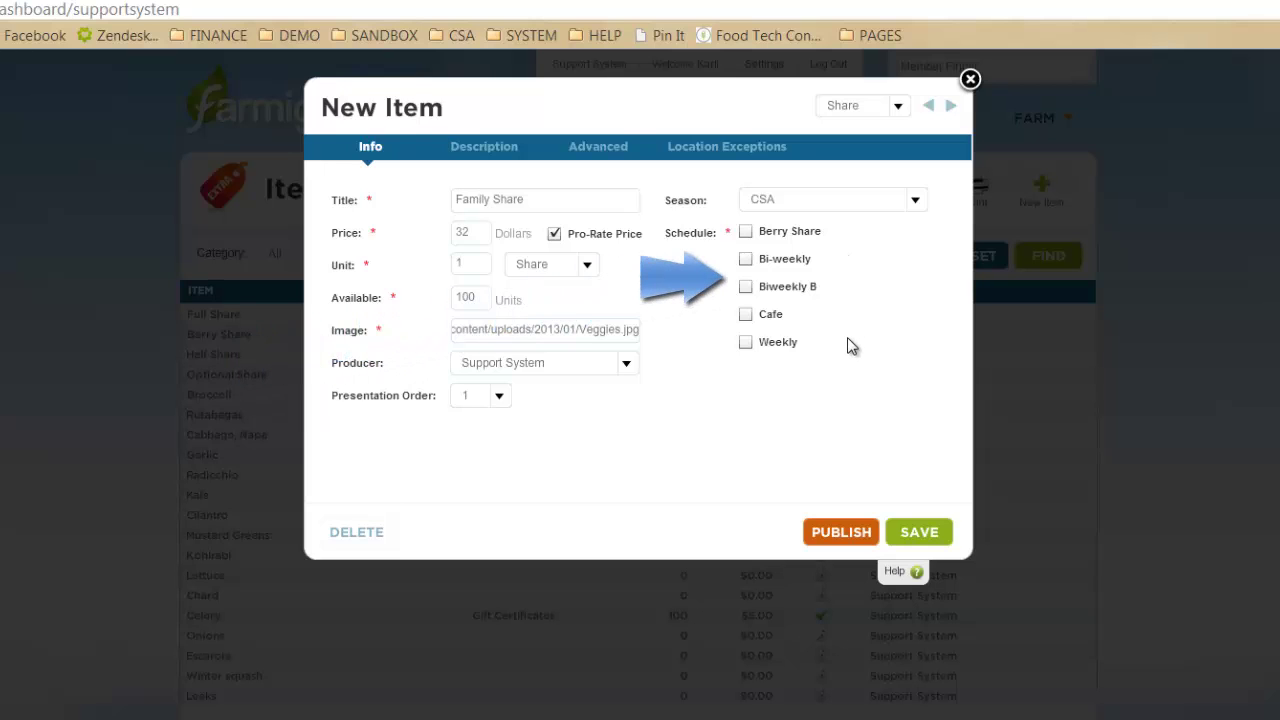
# Offer the Family Share on the Weekly and Bi-weekly schedules and publish it.
pyautogui.click(795, 345)
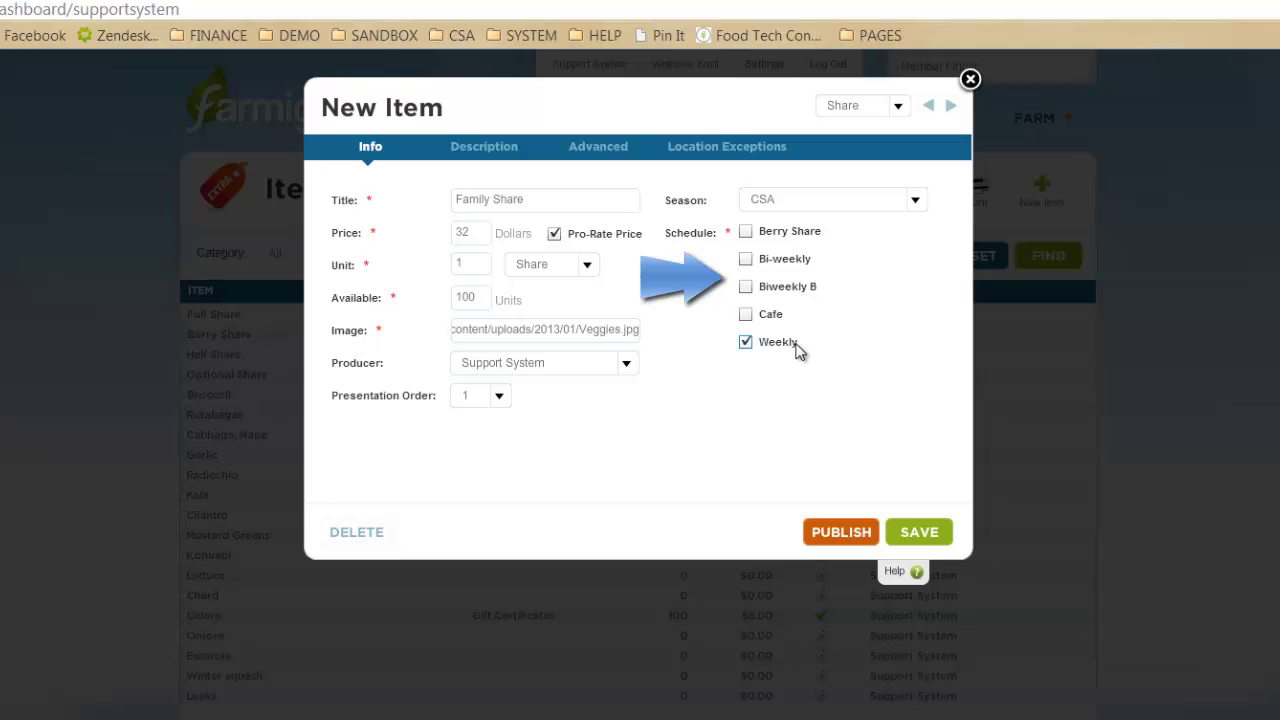
pyautogui.click(807, 258)
pyautogui.click(866, 533)
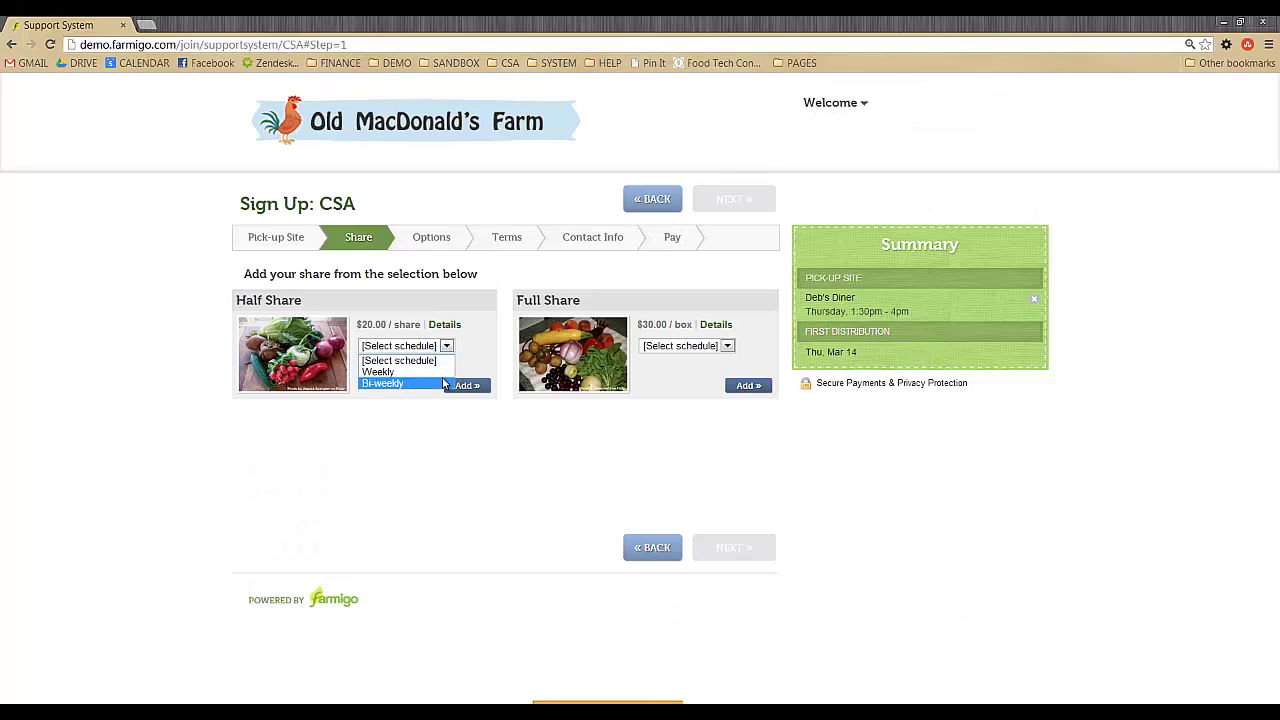
# Choose the weekly schedule for the Half Share on the member sign-up page and add it to the order.
pyautogui.click(495, 339)
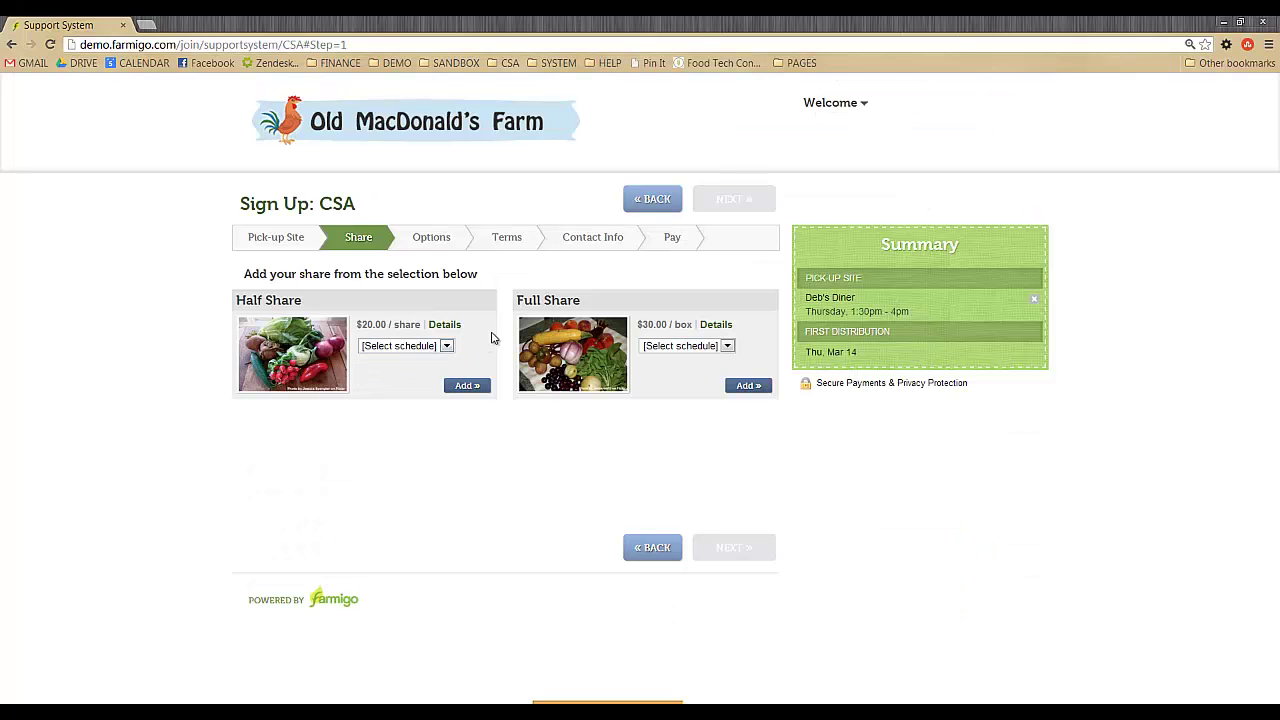
pyautogui.click(436, 346)
pyautogui.click(430, 368)
pyautogui.click(467, 385)
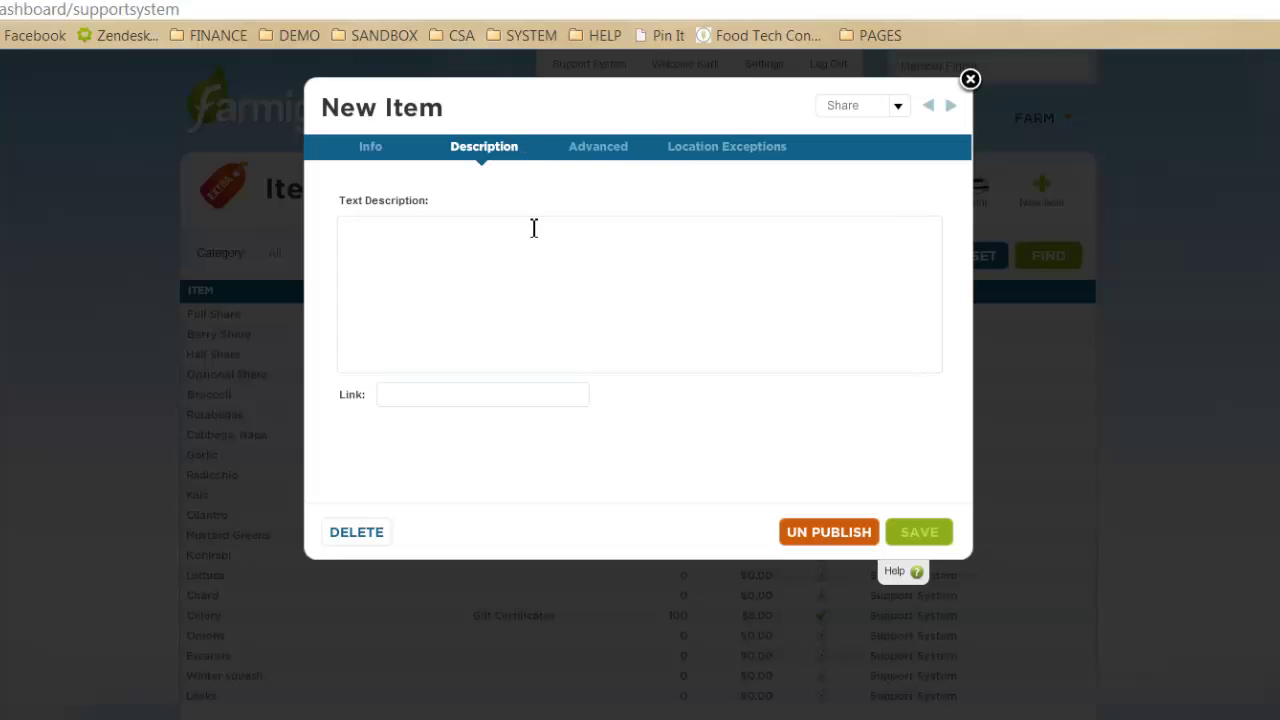
# Enter the item's text description "This is perfect for a large family! Keep your kids healthy!".
pyautogui.click(533, 285)
pyautogui.write('T')
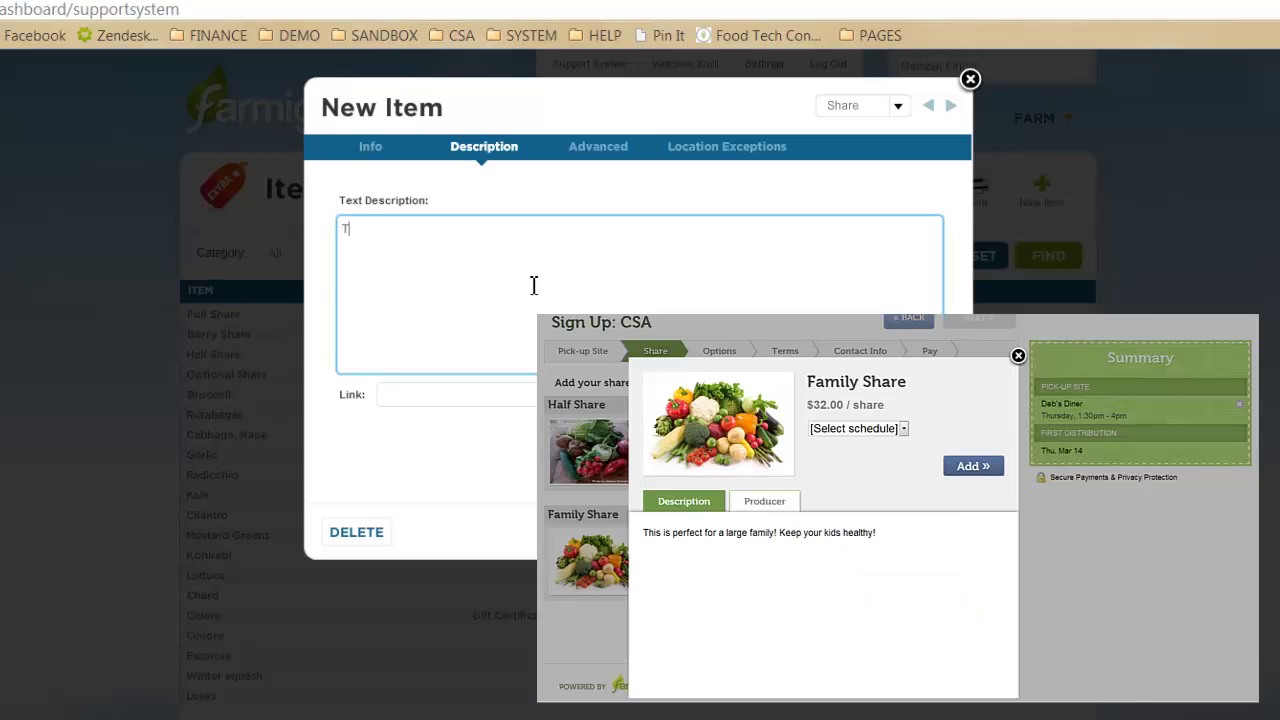
pyautogui.write('his is perfect for a large ')
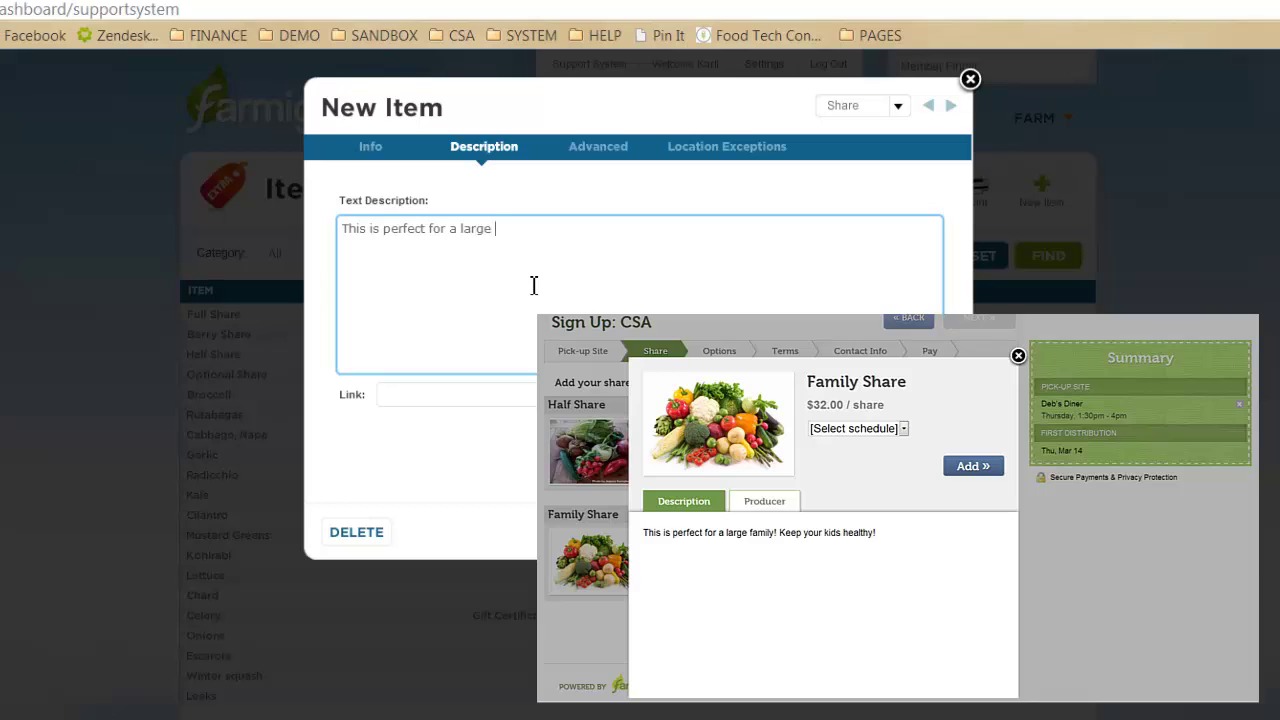
pyautogui.write('family! Keep your kids')
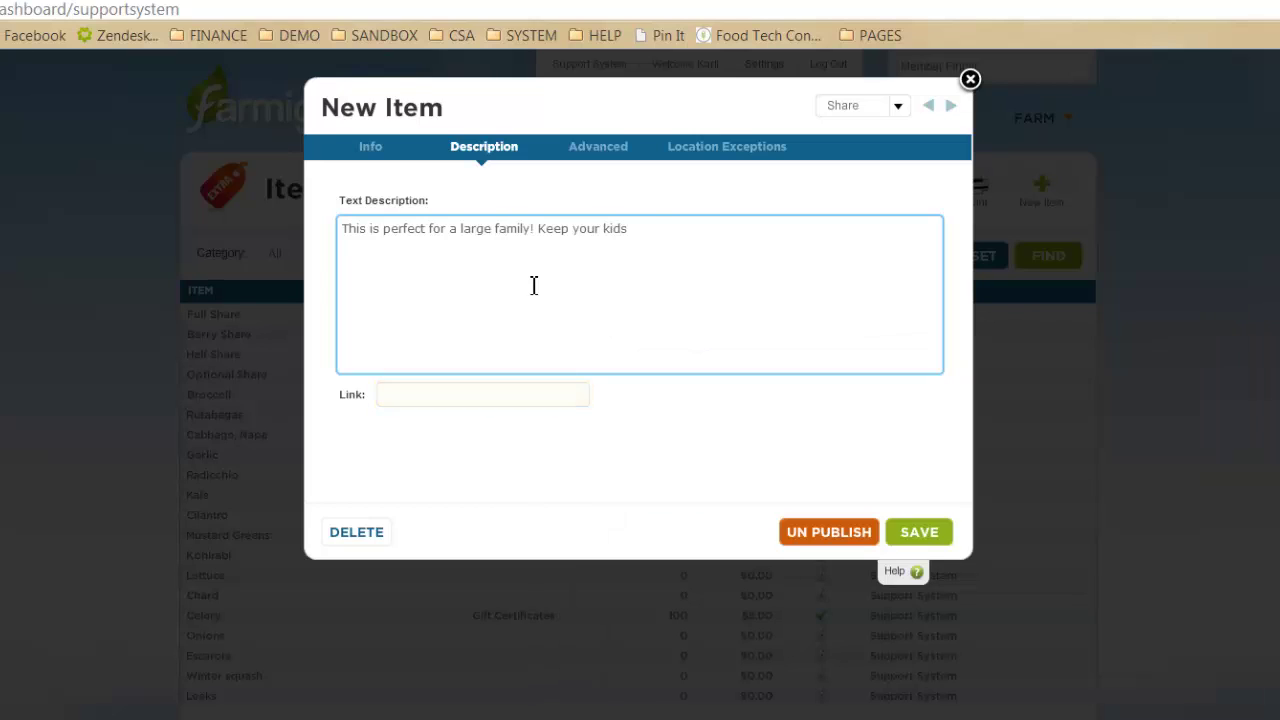
pyautogui.write(' healthy!')
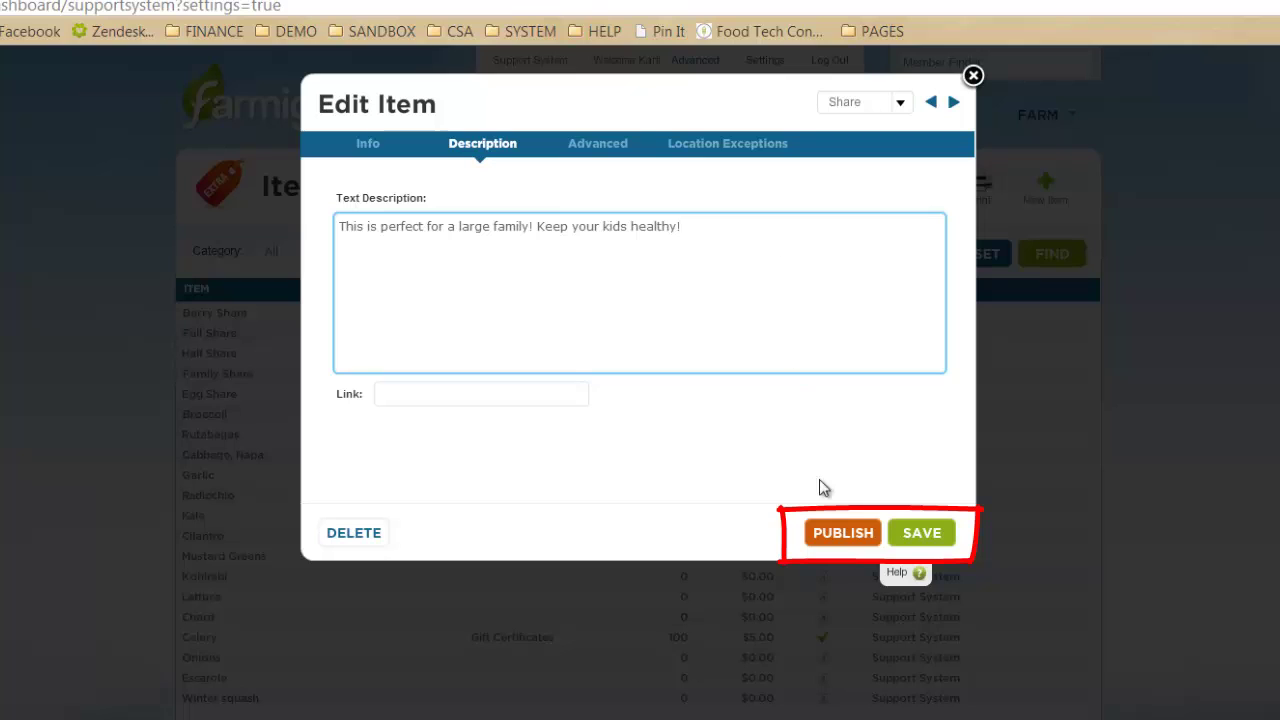
# Save and publish the edited share item, and close its dialog.
pyautogui.click(898, 542)
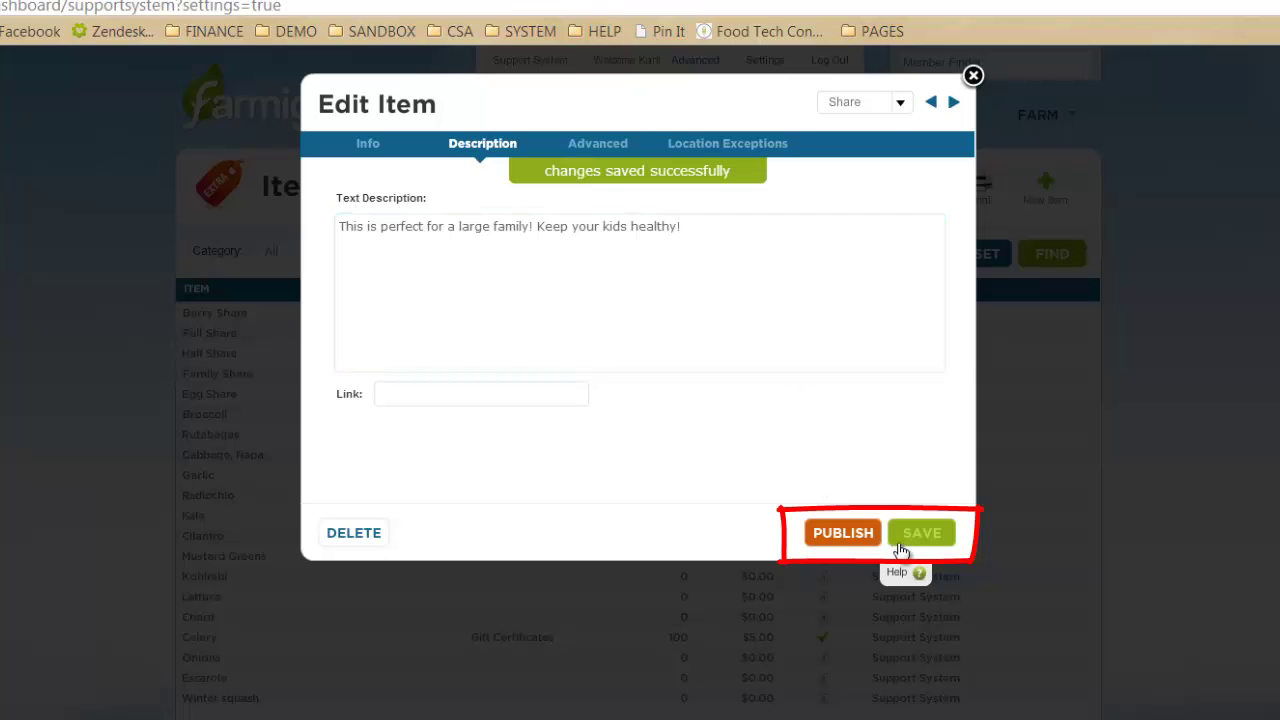
pyautogui.click(850, 533)
pyautogui.click(973, 76)
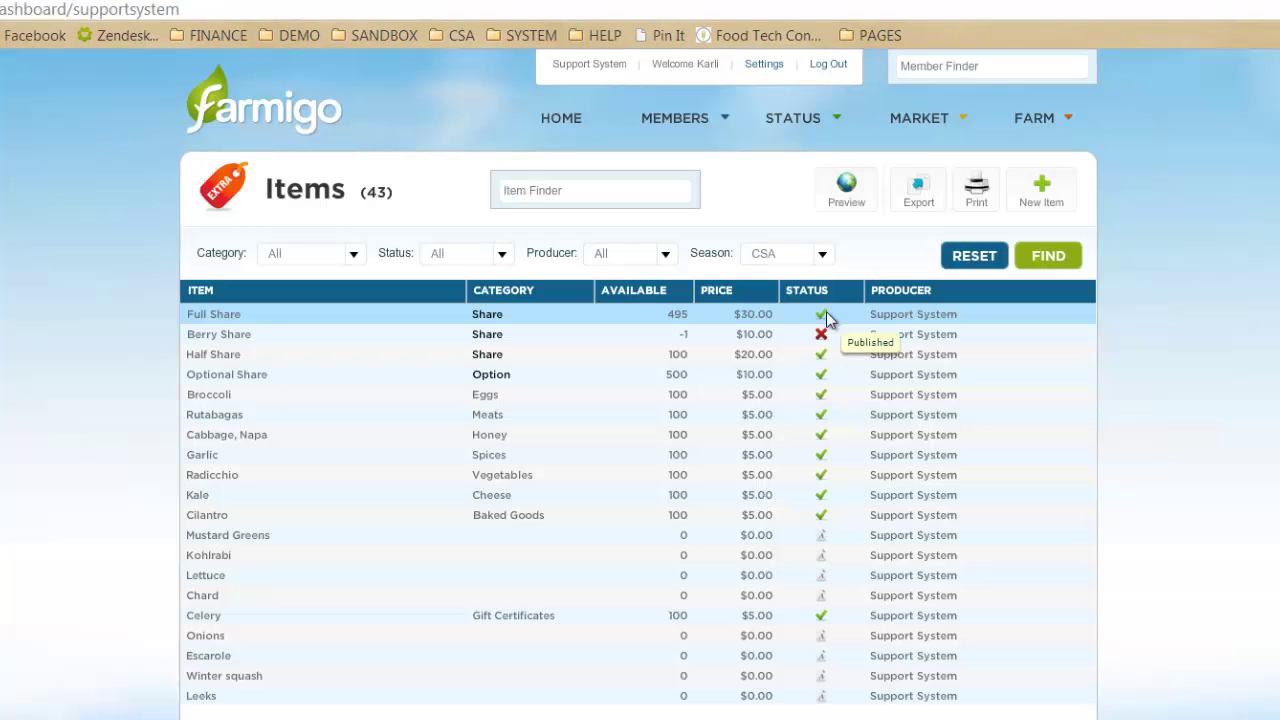